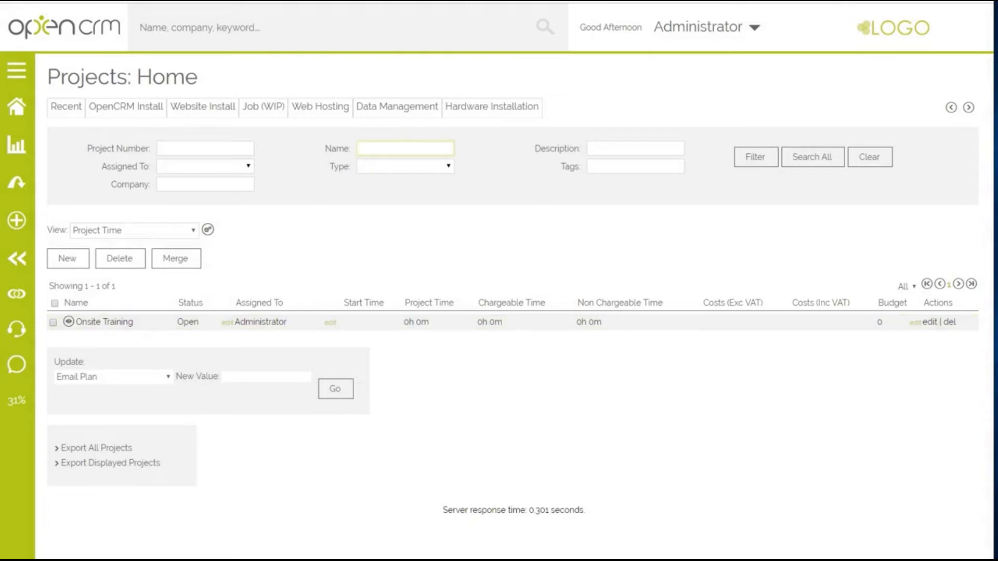
# - Edit the Onsite Training project to set its Project Time to 5 hours and save it
pyautogui.click(928, 323)
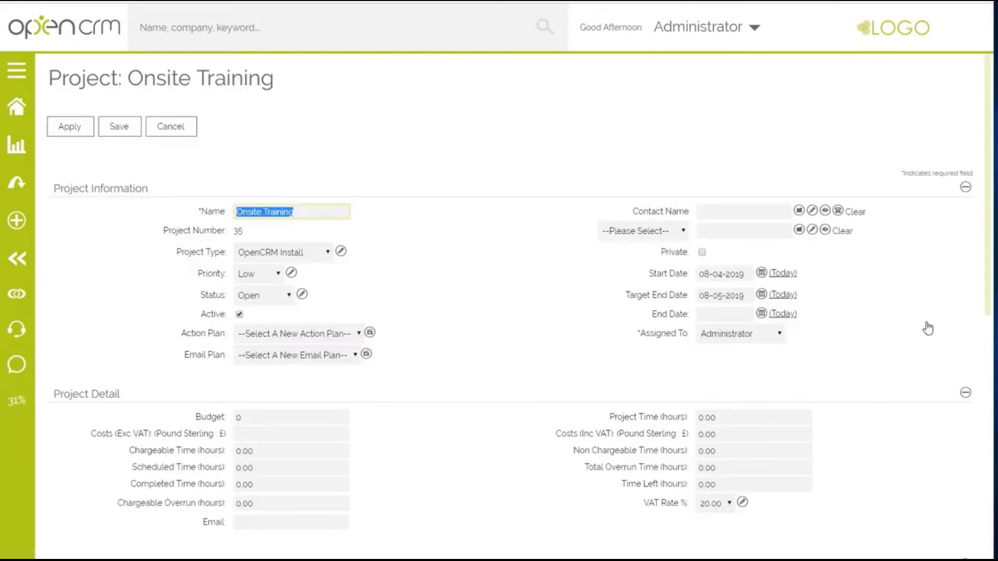
pyautogui.click(728, 422)
pyautogui.moveTo(728, 422); pyautogui.dragTo(699, 425)
pyautogui.press('BackSpace')
pyautogui.write('5')
pyautogui.click(826, 413)
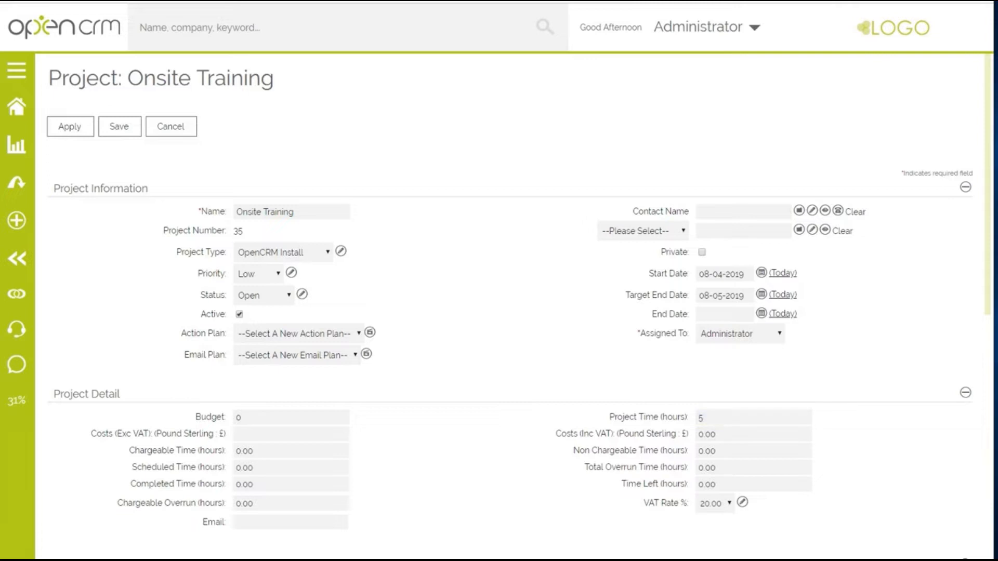
pyautogui.click(119, 127)
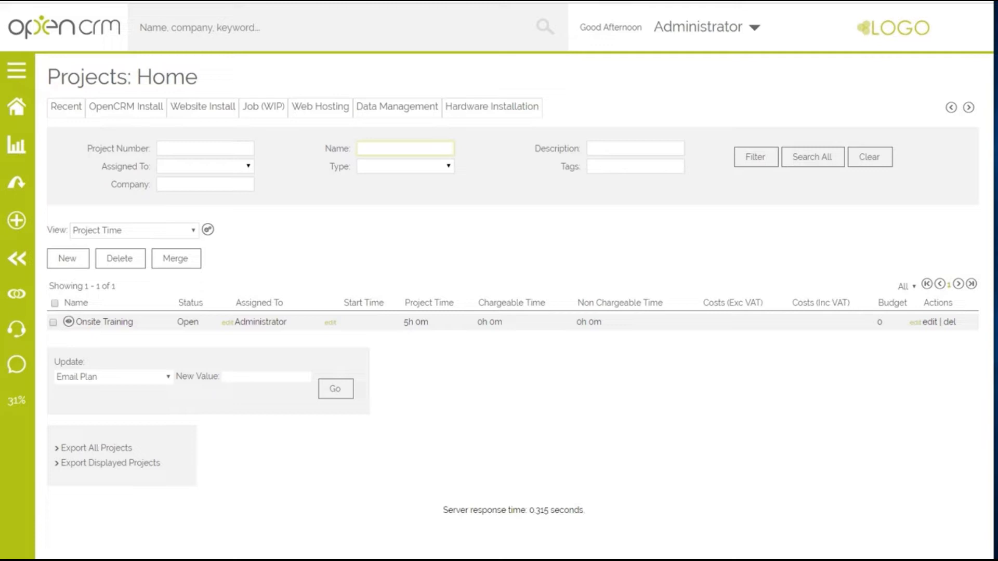
# - Start a call activity from the Onsite Training project with subject "Scoping Call", start time 12:00 and duration 0 hours 30 minutes
pyautogui.click(115, 322)
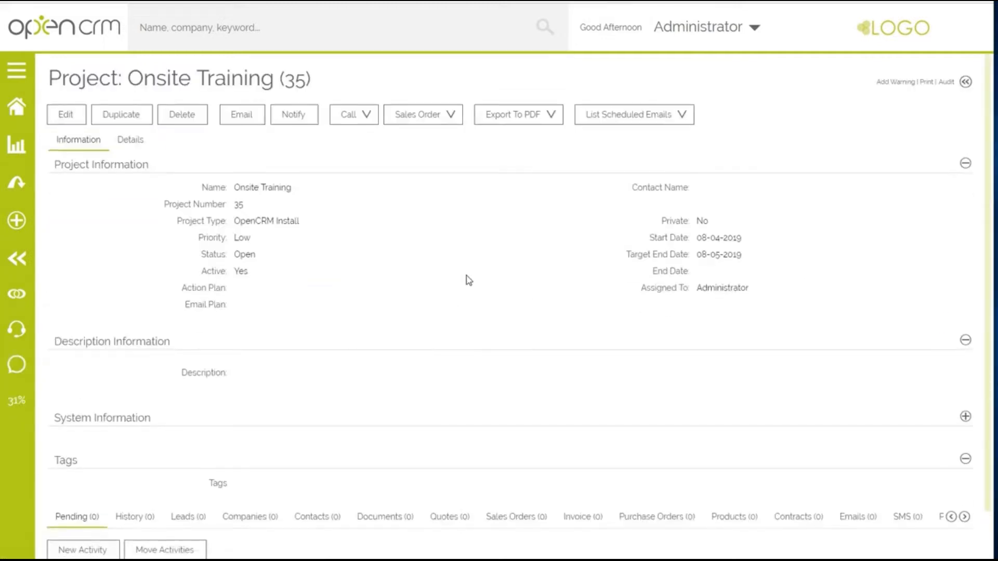
pyautogui.click(356, 117)
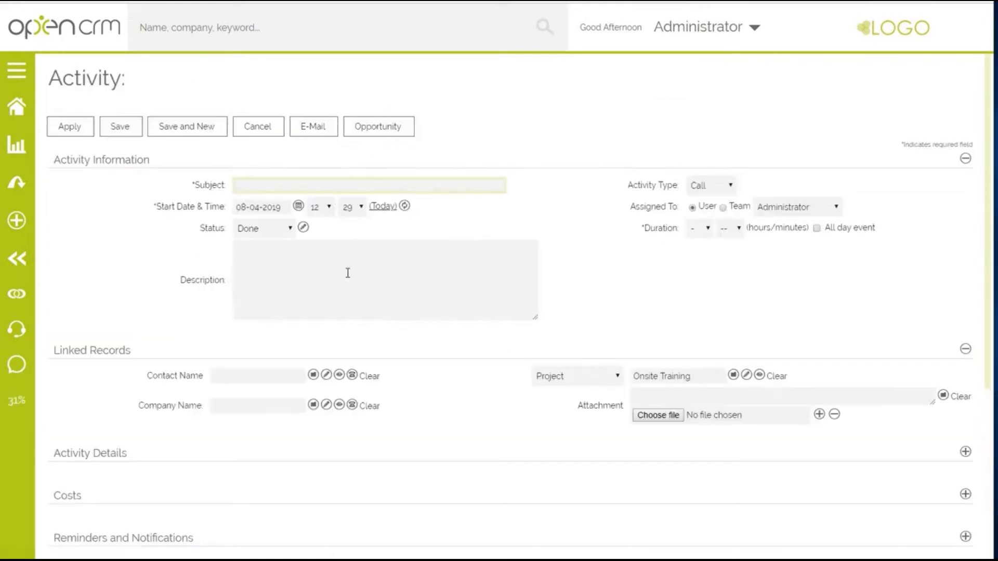
pyautogui.write('Scoping Call')
pyautogui.click(349, 208)
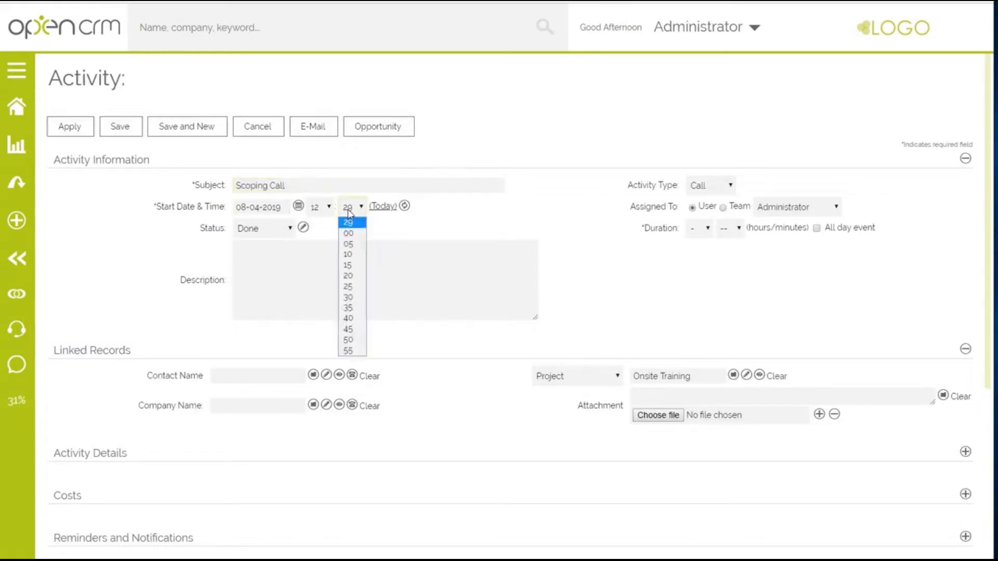
pyautogui.click(347, 231)
pyautogui.click(734, 229)
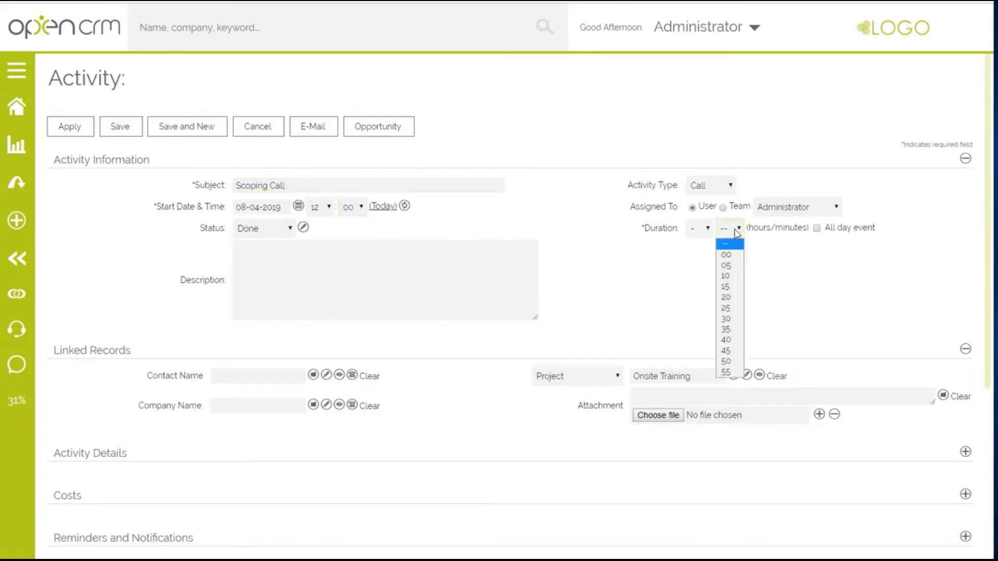
pyautogui.click(727, 318)
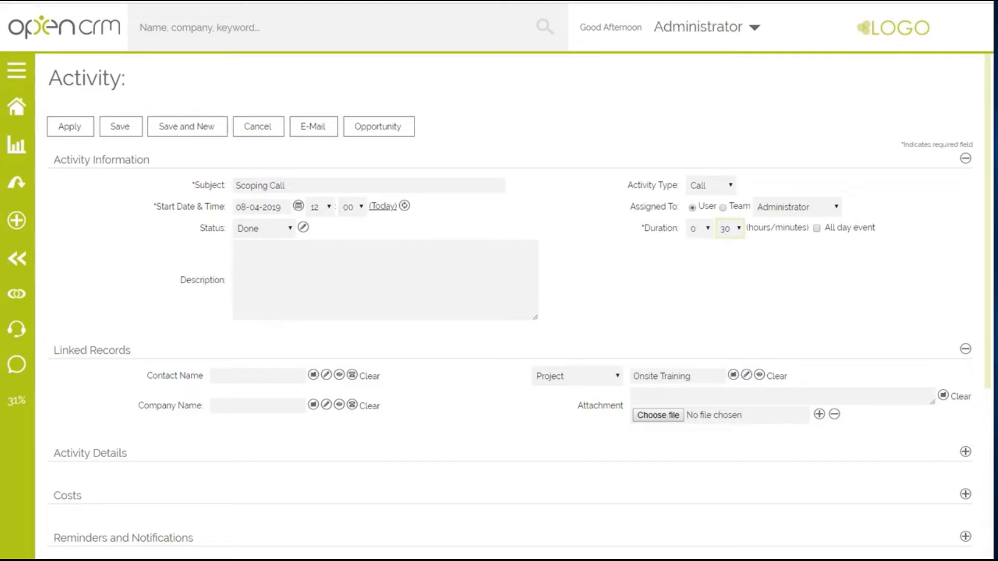
# - Add a 7day follow-up activity to the scoping call and change its subject to "FUP: Training"
pyautogui.scroll(-5, 510, 311)
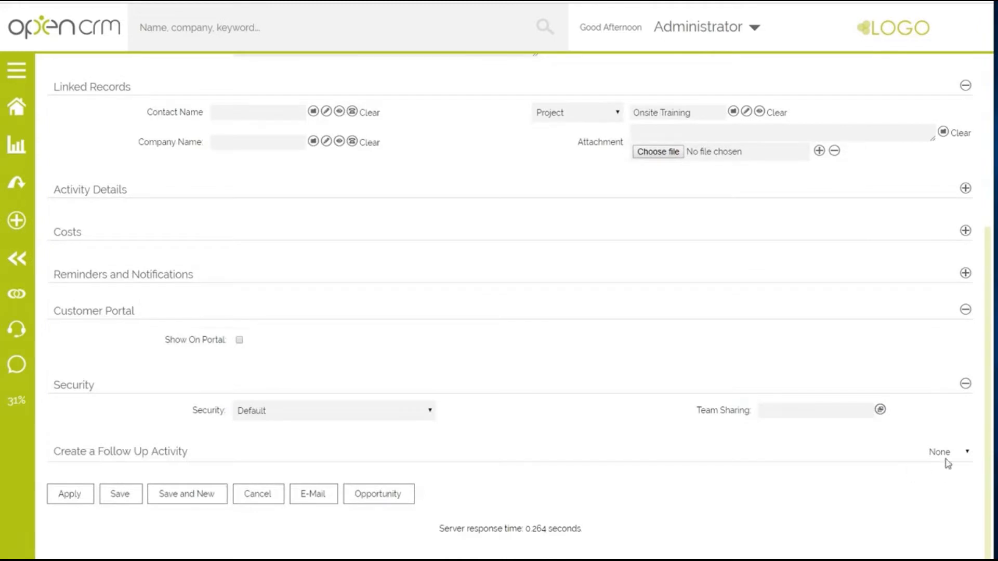
pyautogui.click(961, 452)
pyautogui.click(947, 489)
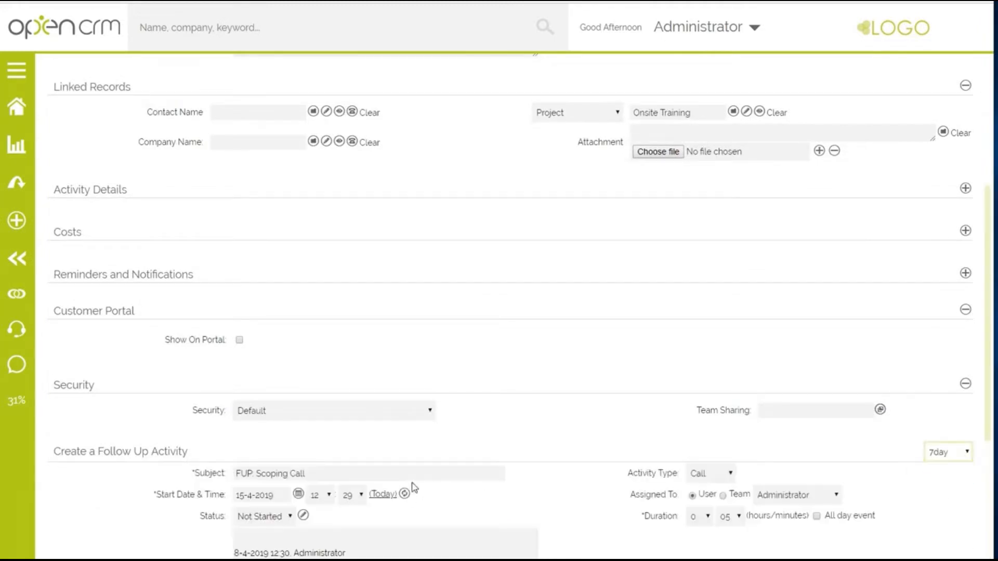
pyautogui.moveTo(306, 475); pyautogui.dragTo(258, 478)
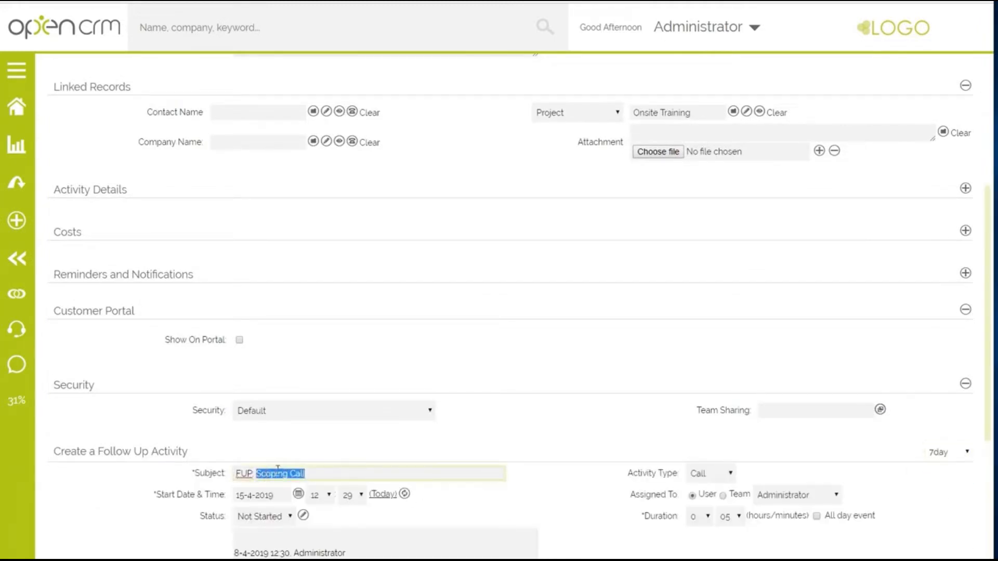
pyautogui.write('Training')
# - Set the follow-up's start time to 12:00 and its duration to 1 hour 00 minutes, and save the call activity
pyautogui.click(348, 497)
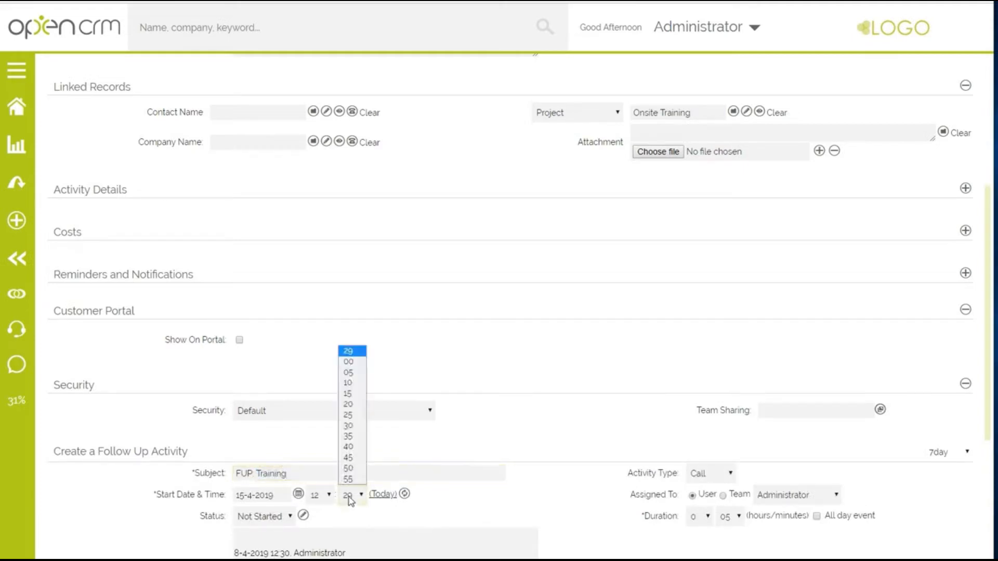
pyautogui.click(348, 361)
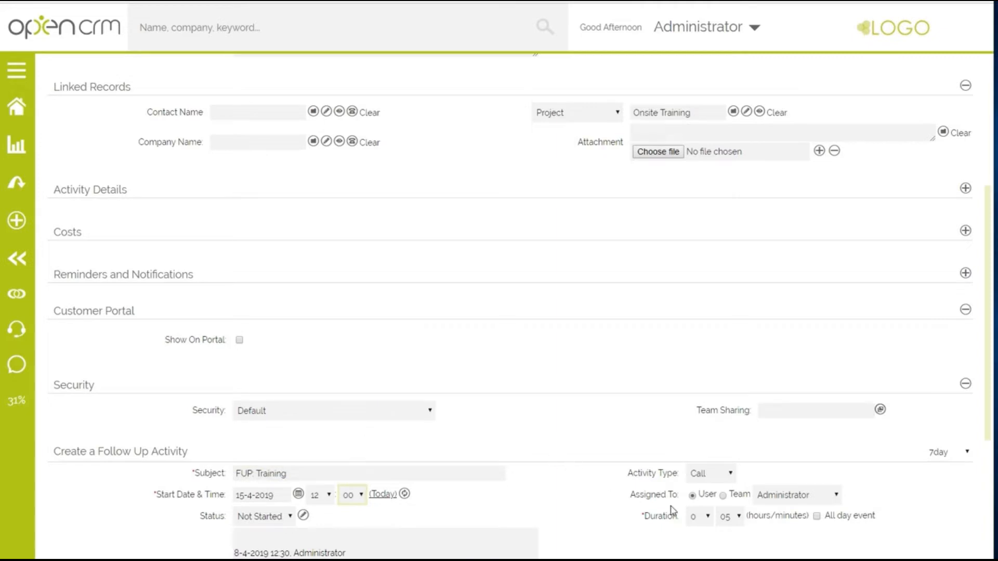
pyautogui.click(697, 516)
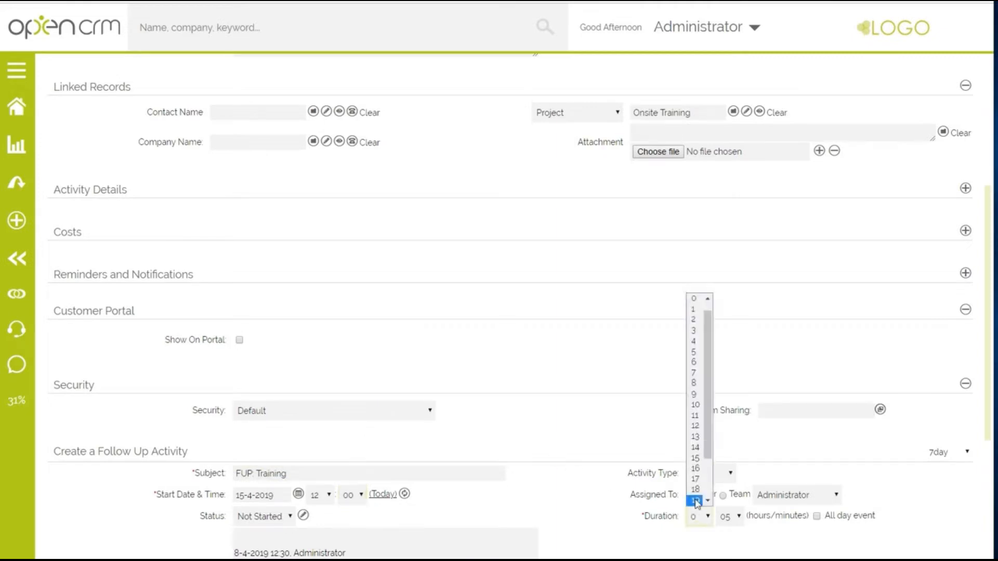
pyautogui.click(693, 309)
pyautogui.click(731, 516)
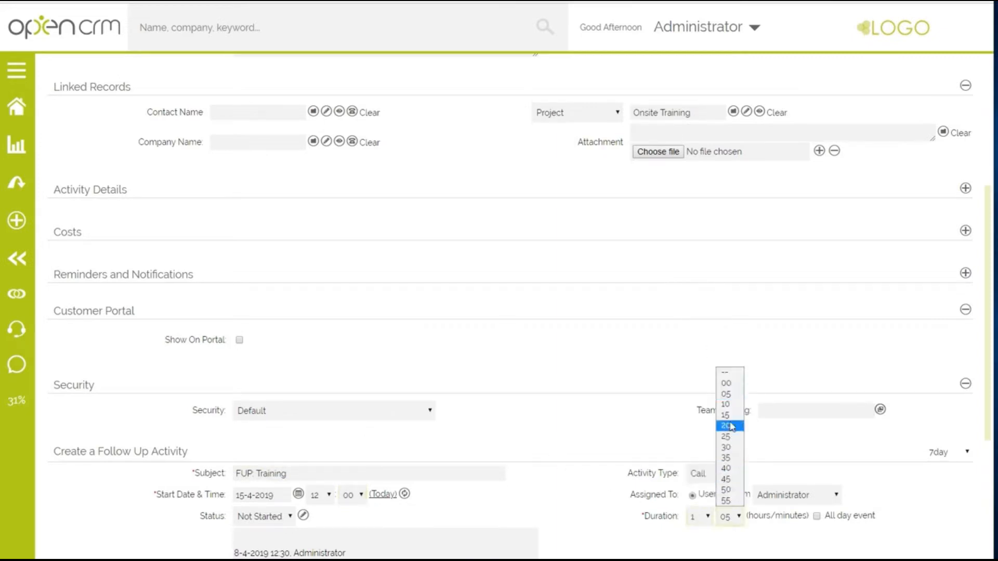
pyautogui.click(728, 387)
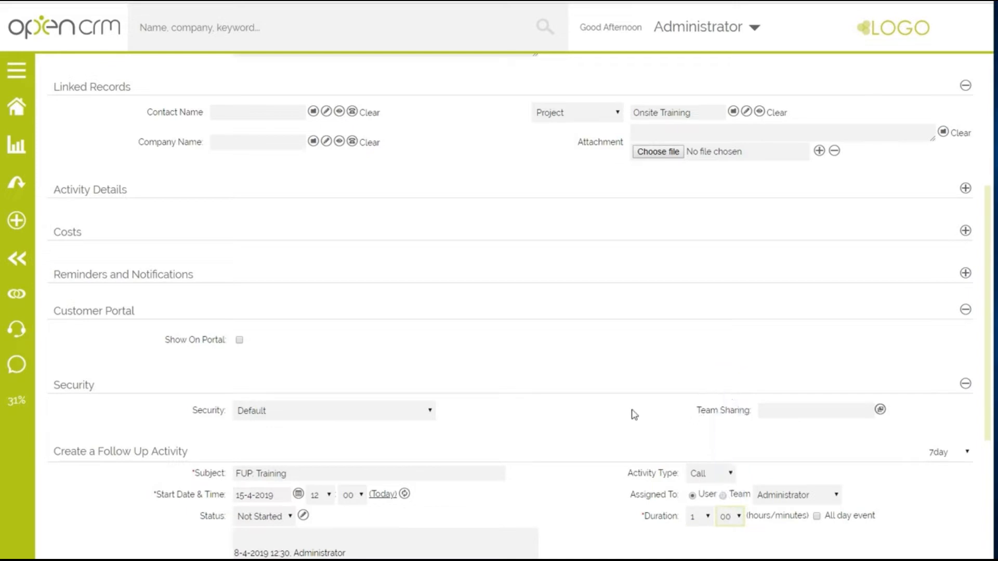
pyautogui.scroll(1, 327, 364)
pyautogui.scroll(10, 327, 364)
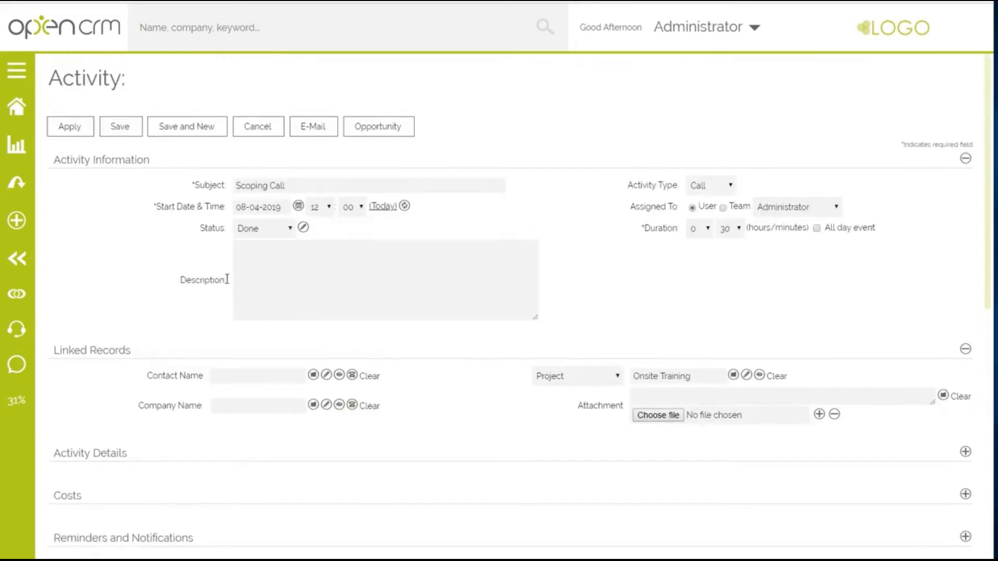
pyautogui.click(123, 130)
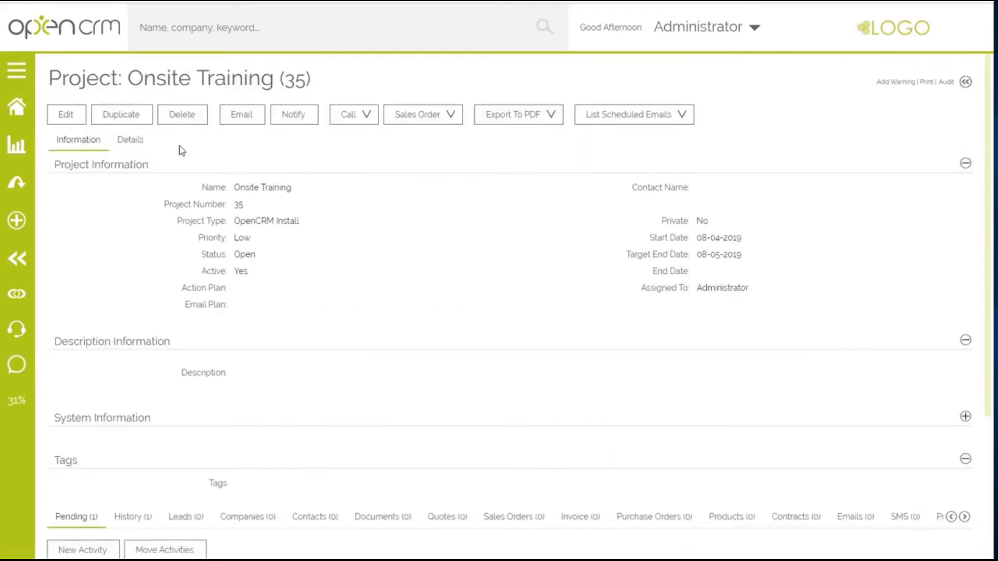
# - Edit the pending FUP: Training activity in the project's details, set its Charge Time to Chargeable and save it
pyautogui.click(139, 146)
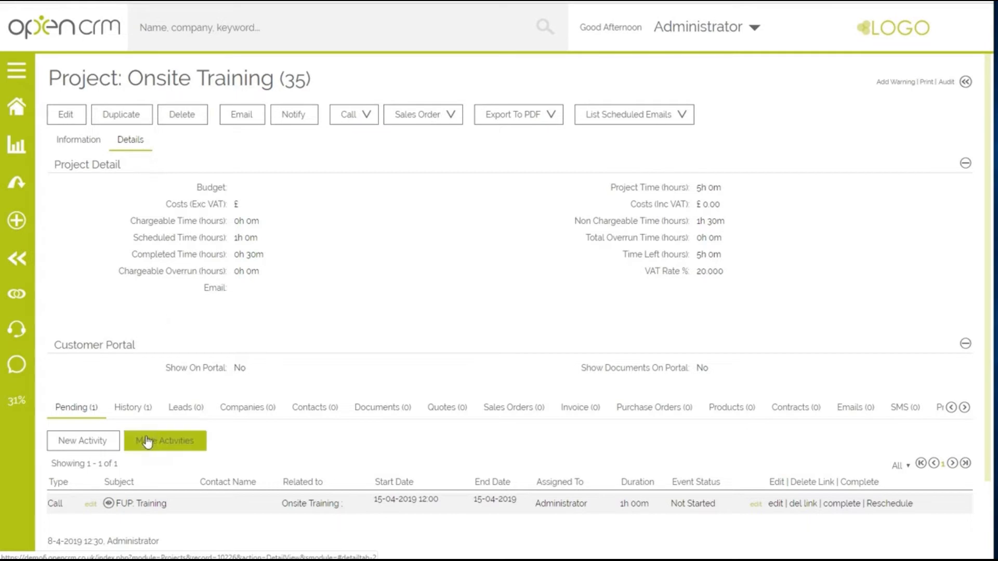
pyautogui.click(774, 503)
pyautogui.scroll(-2, 517, 416)
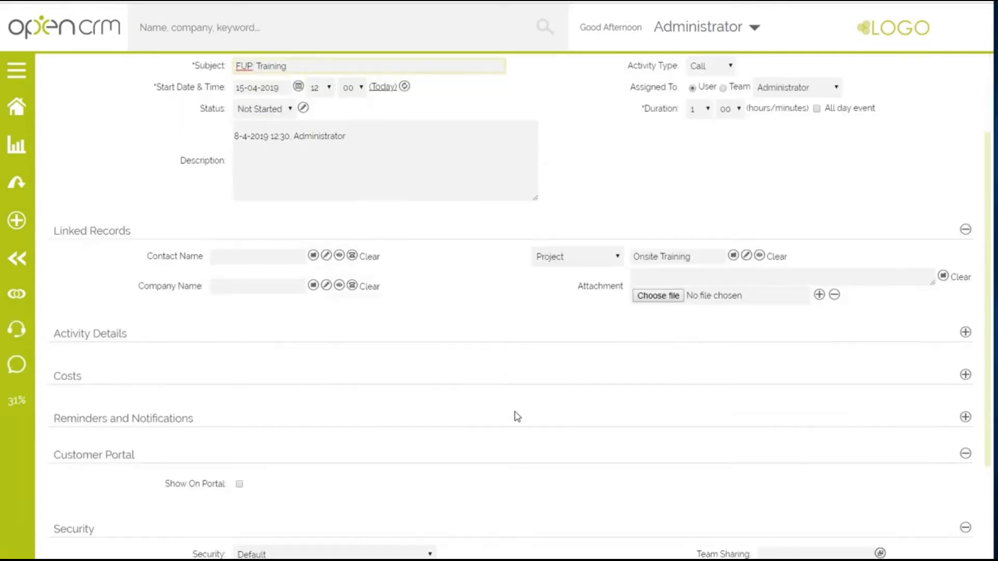
pyautogui.click(499, 338)
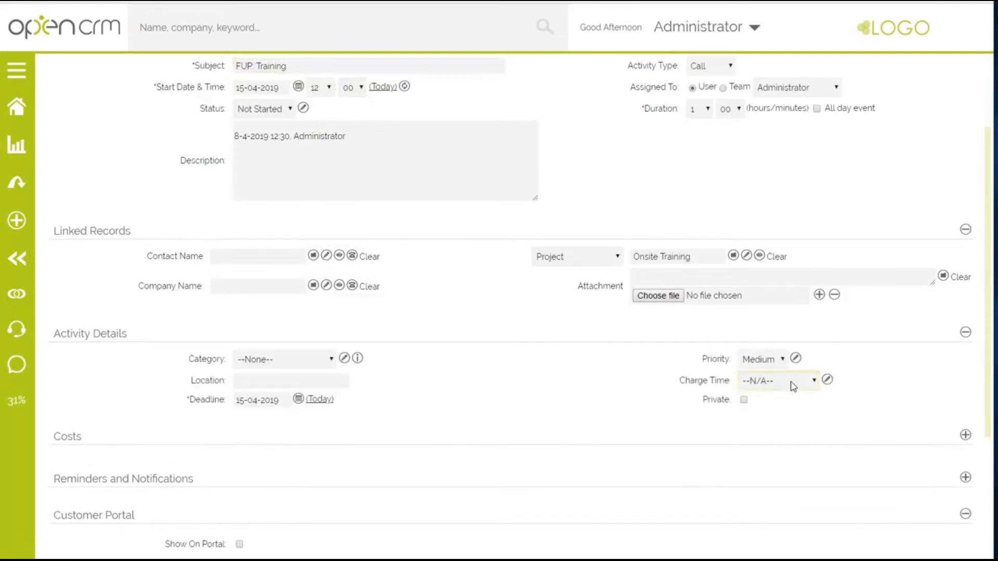
pyautogui.click(793, 386)
pyautogui.click(764, 406)
pyautogui.scroll(3, 555, 384)
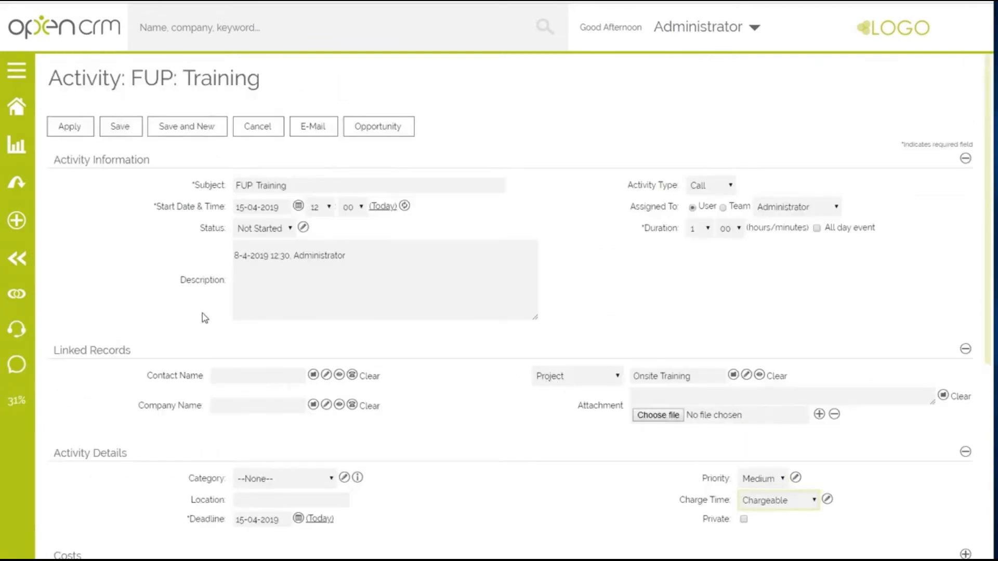
pyautogui.click(120, 126)
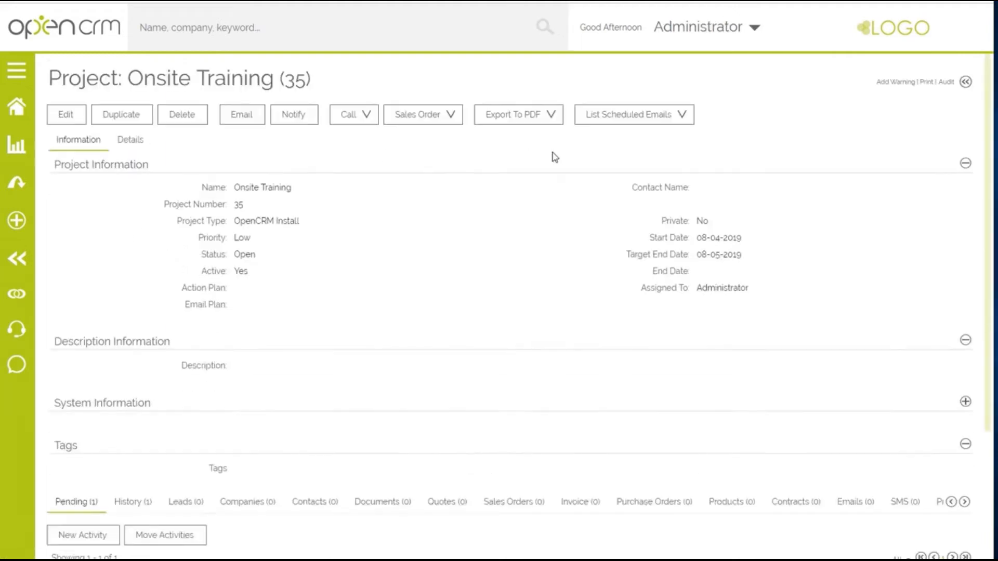
# - Review the project's time details and switch the FUP: Training activity's status to Done
pyautogui.click(130, 140)
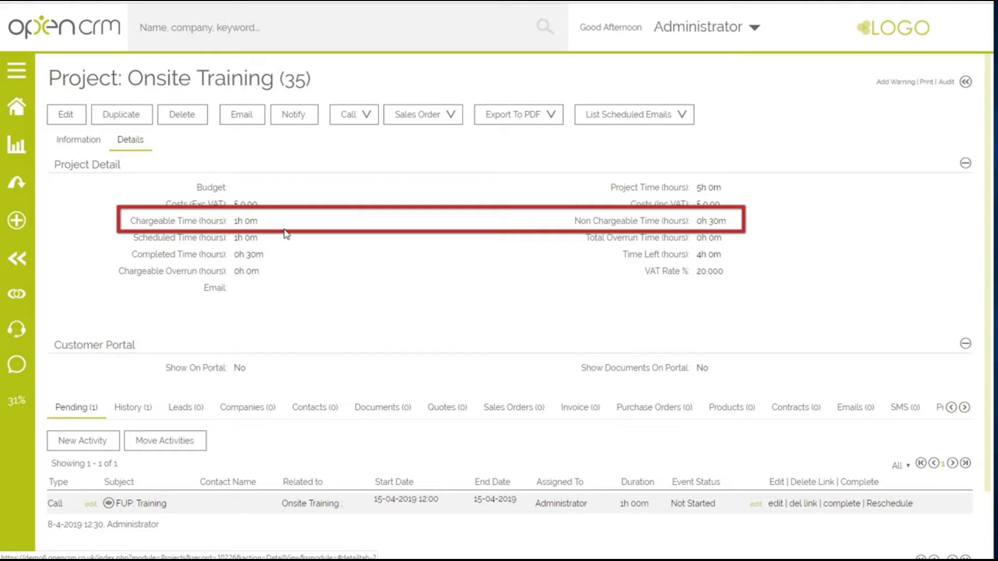
pyautogui.click(343, 120)
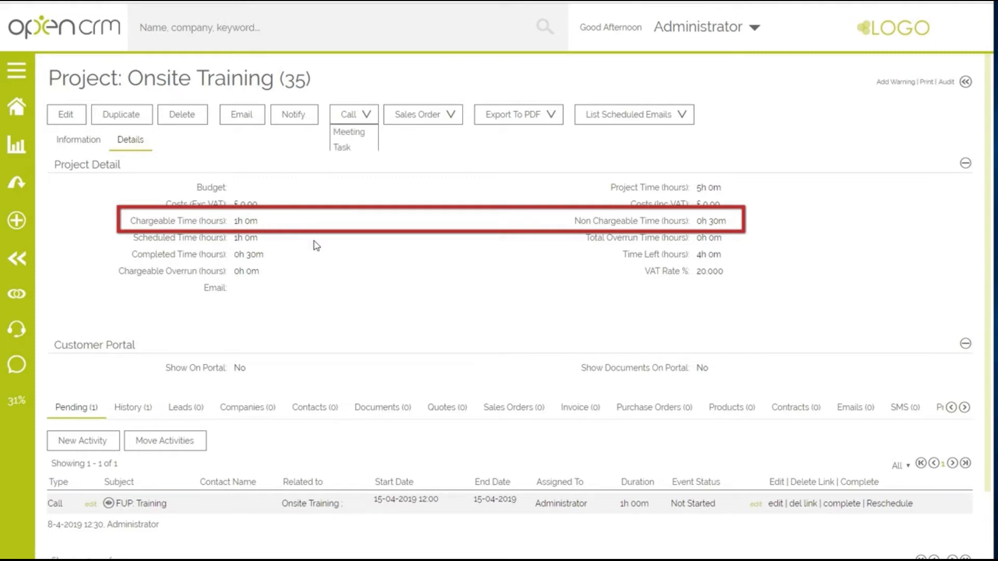
pyautogui.click(695, 505)
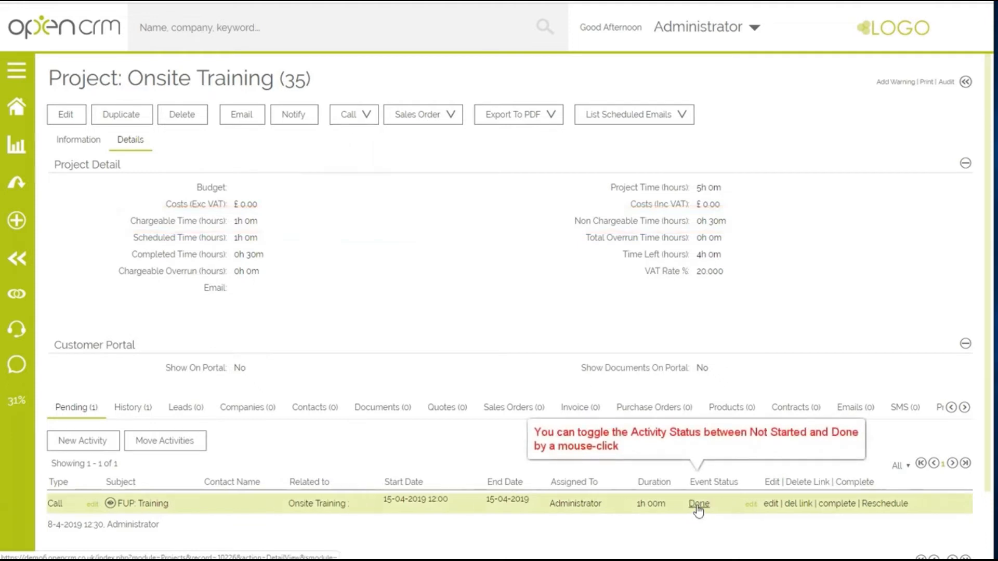
# - Start a task activity from the project with subject "More Training", start time 12:00 and a duration of 5 hours
pyautogui.click(349, 115)
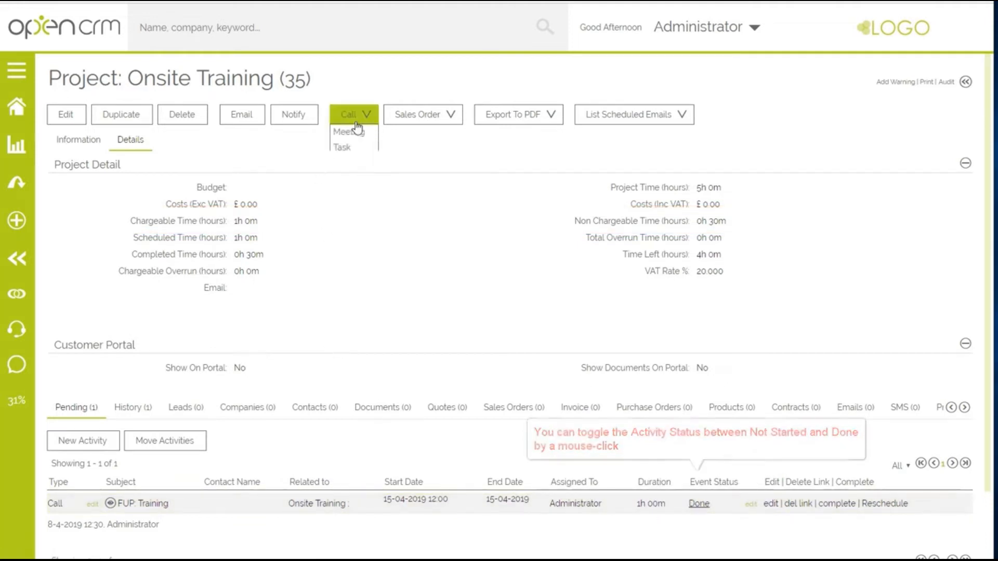
pyautogui.click(348, 150)
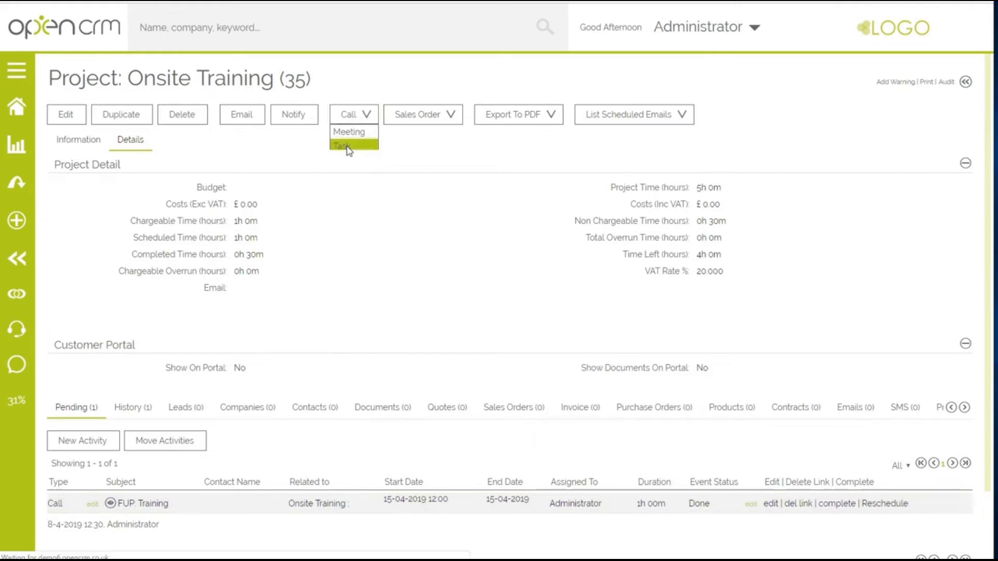
pyautogui.write('More Training')
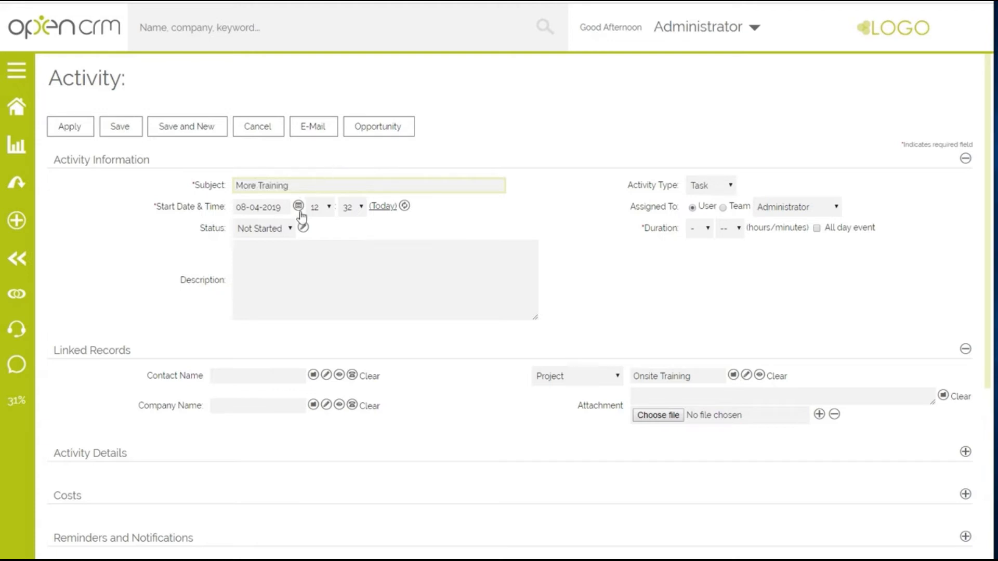
pyautogui.click(346, 208)
pyautogui.click(348, 232)
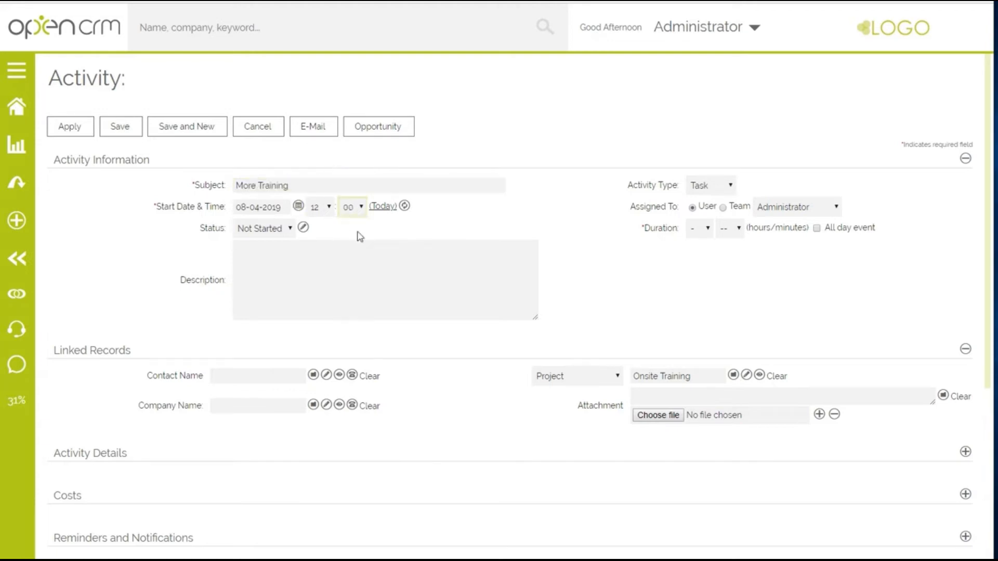
pyautogui.click(702, 229)
pyautogui.click(694, 308)
# - Expand the More Training task's activity details and set its Charge Time to Chargeable
pyautogui.scroll(-2, 586, 346)
pyautogui.click(561, 337)
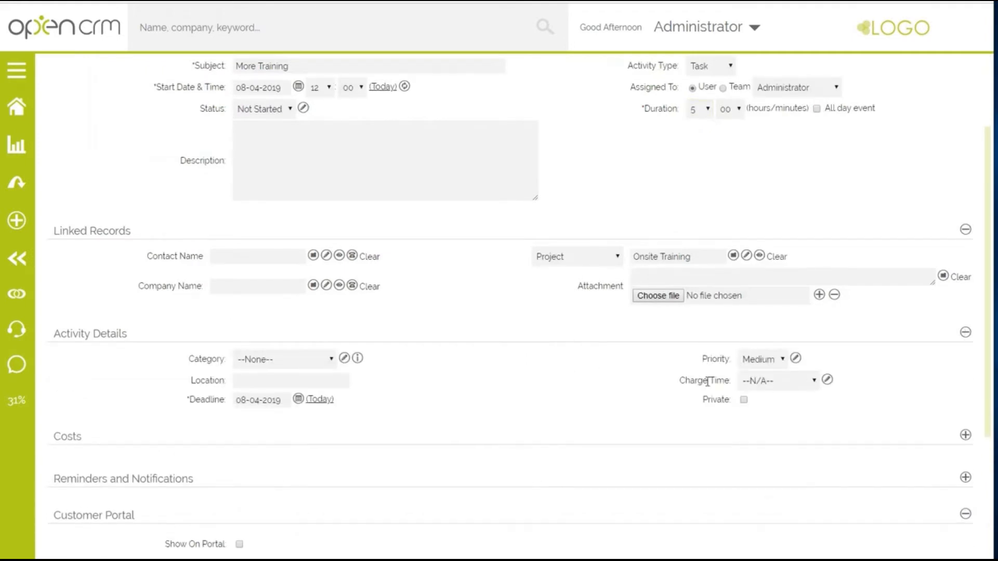
pyautogui.click(760, 380)
pyautogui.click(764, 406)
# - Set the More Training task's status to Done, save it and view the project's updated time details
pyautogui.scroll(2, 289, 328)
pyautogui.click(272, 230)
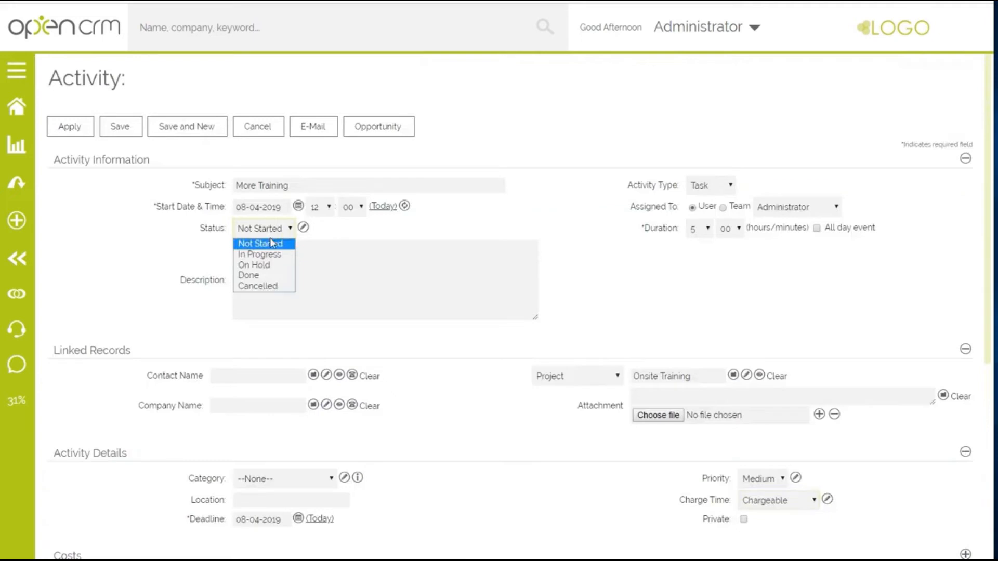
pyautogui.click(269, 280)
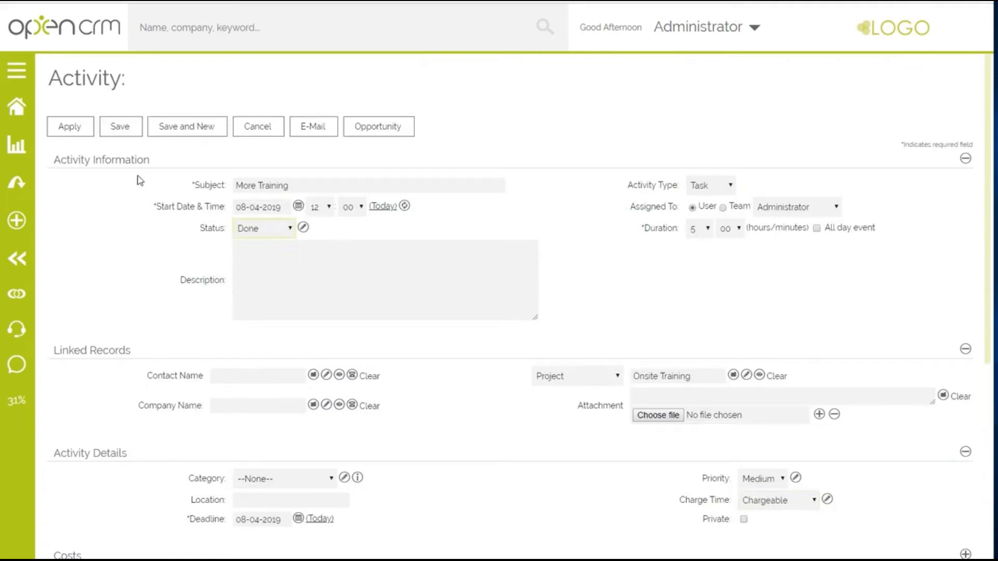
pyautogui.click(121, 127)
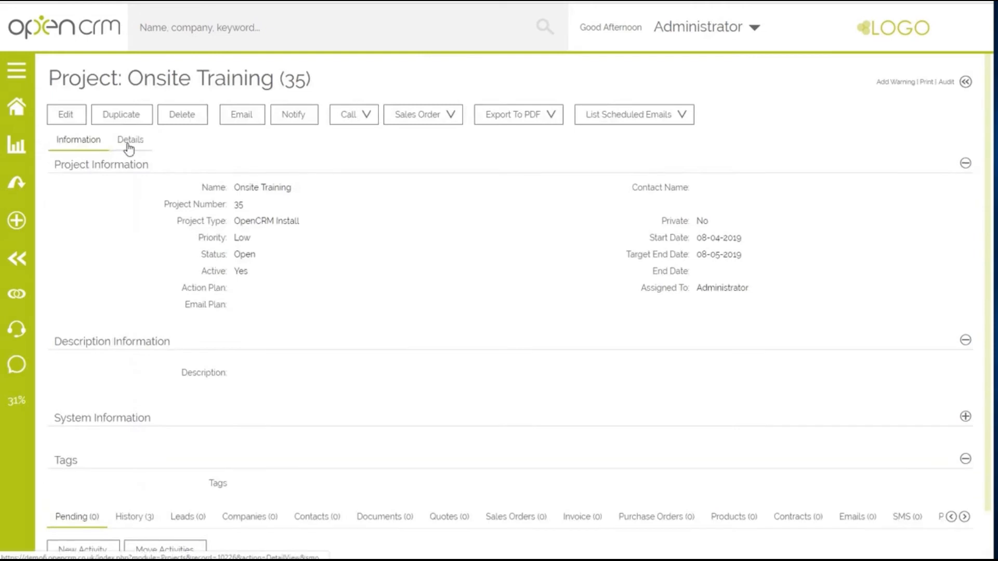
pyautogui.click(129, 148)
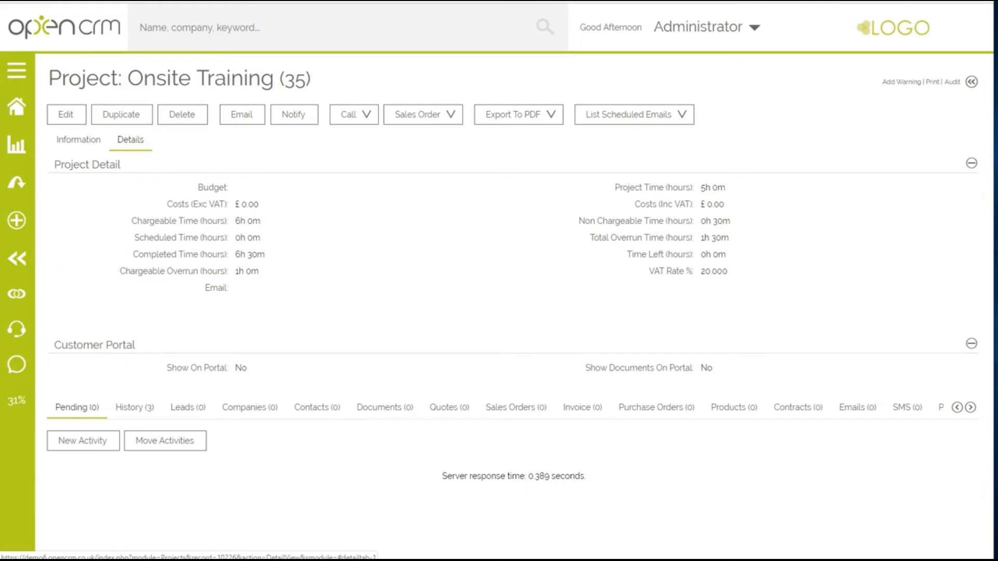
# - Check the Onsite Training entry in the projects list, then reopen the project and review its activity history
pyautogui.click(96, 85)
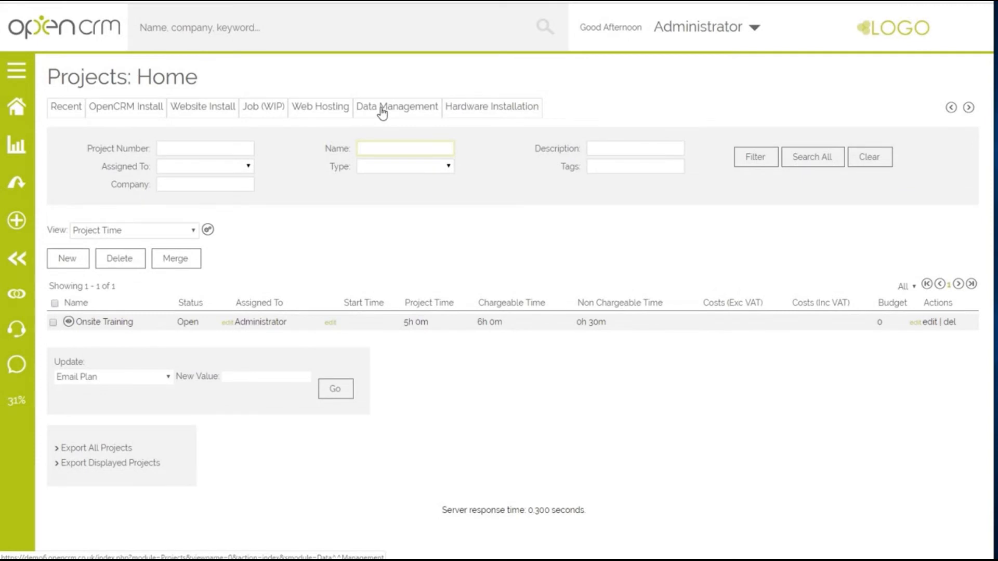
pyautogui.click(122, 322)
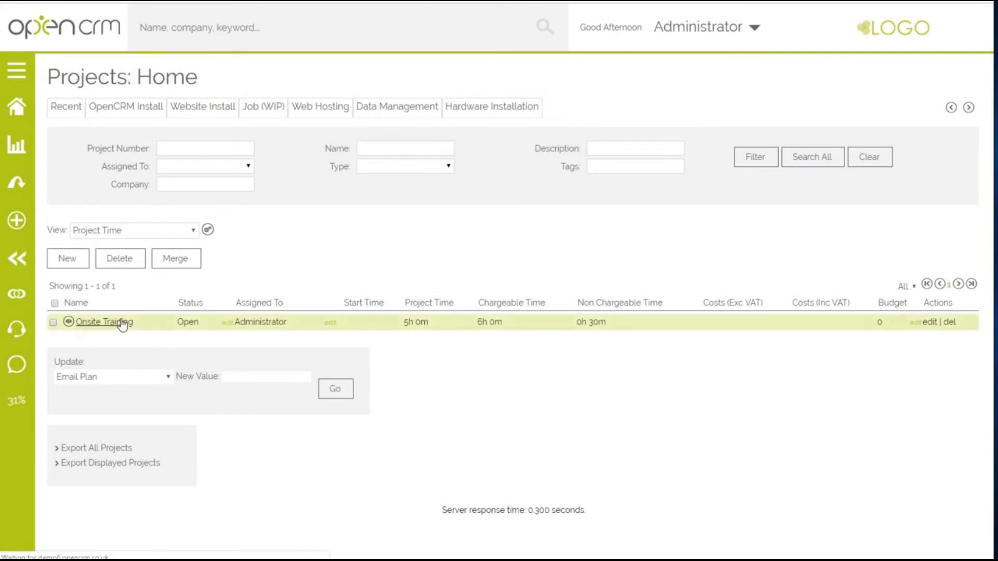
pyautogui.scroll(-2, 198, 335)
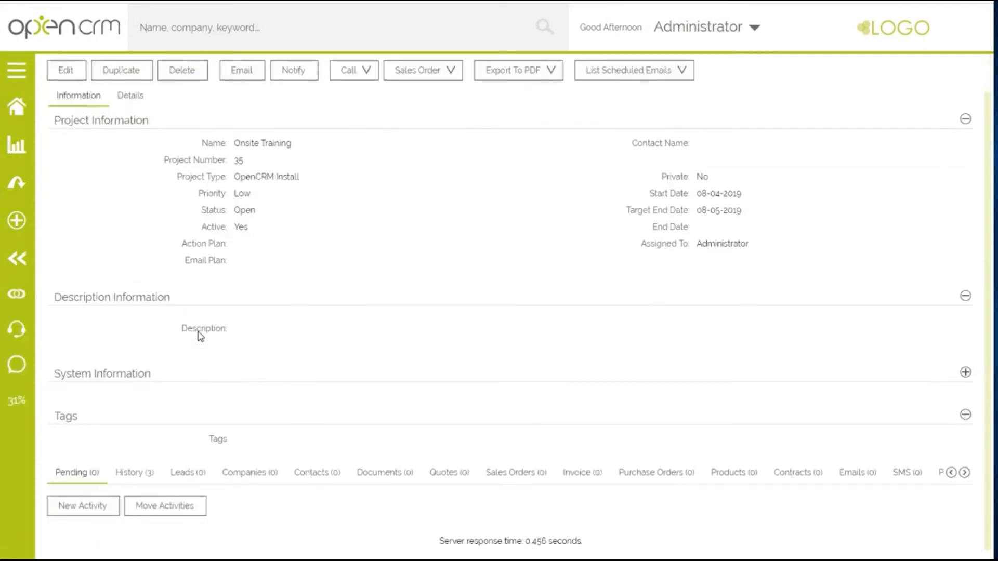
pyautogui.click(140, 468)
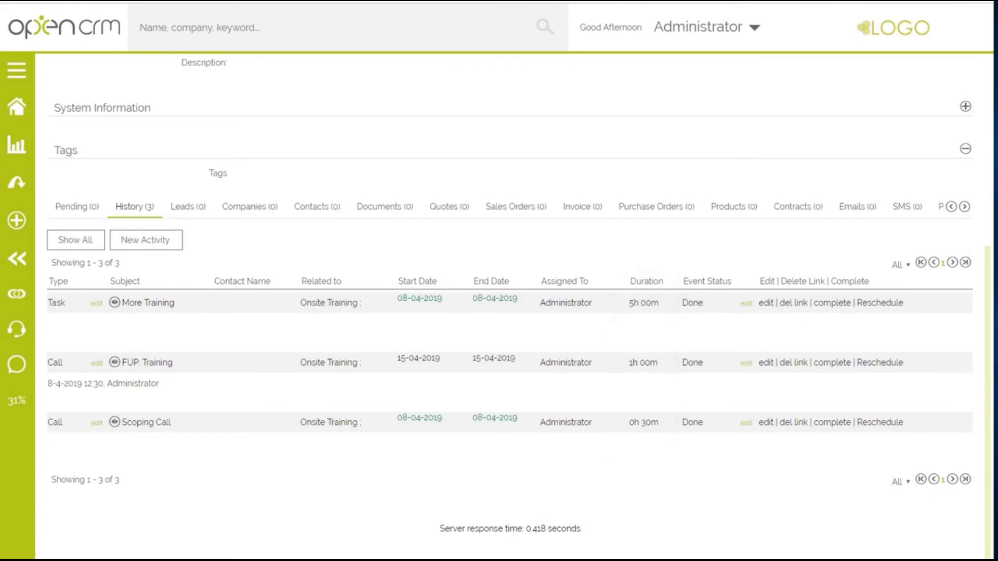
pyautogui.scroll(6, 94, 130)
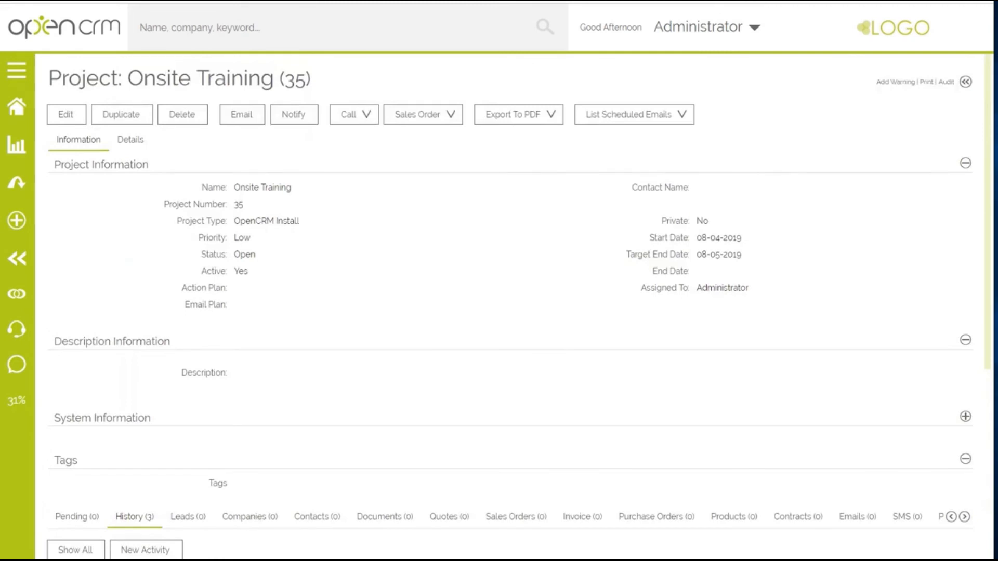
# - Edit the Onsite Training project, set its budget to 100 and save it
pyautogui.click(73, 116)
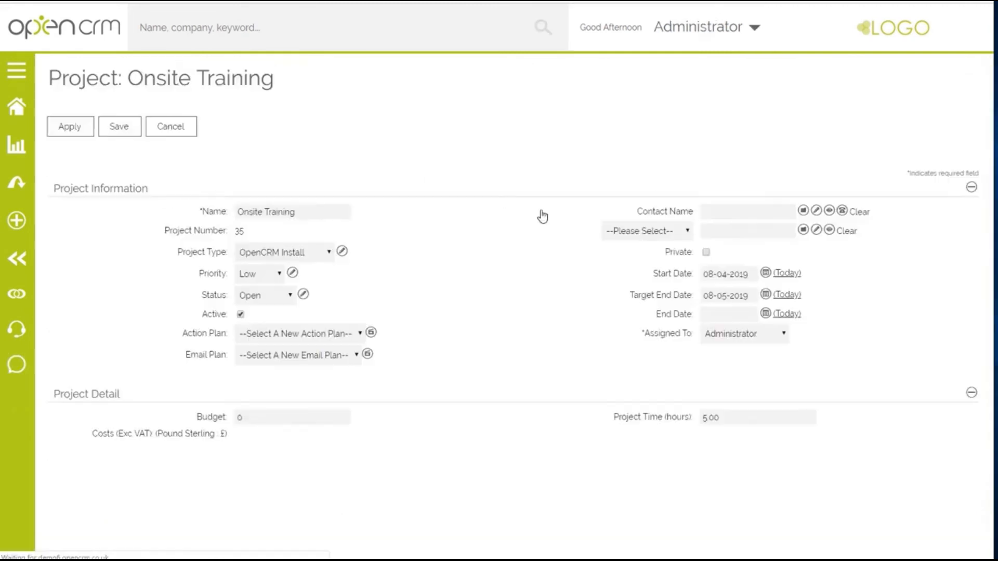
pyautogui.moveTo(245, 418); pyautogui.dragTo(233, 421)
pyautogui.write('100')
pyautogui.click(121, 133)
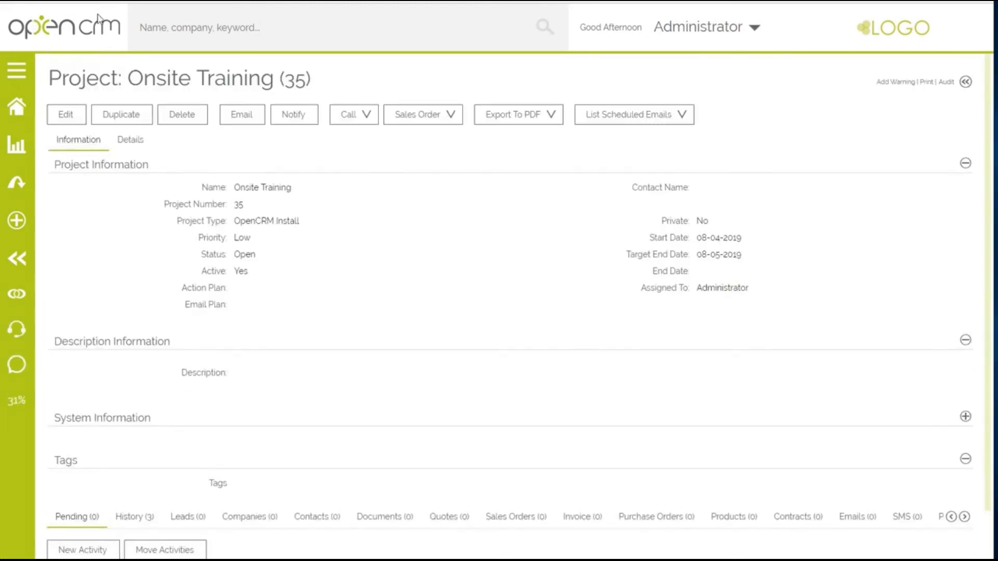
# - Edit the FUP: Training activity from the project's history, set its cost excluding VAT to £50 and save it
pyautogui.scroll(-2, 182, 139)
pyautogui.click(141, 460)
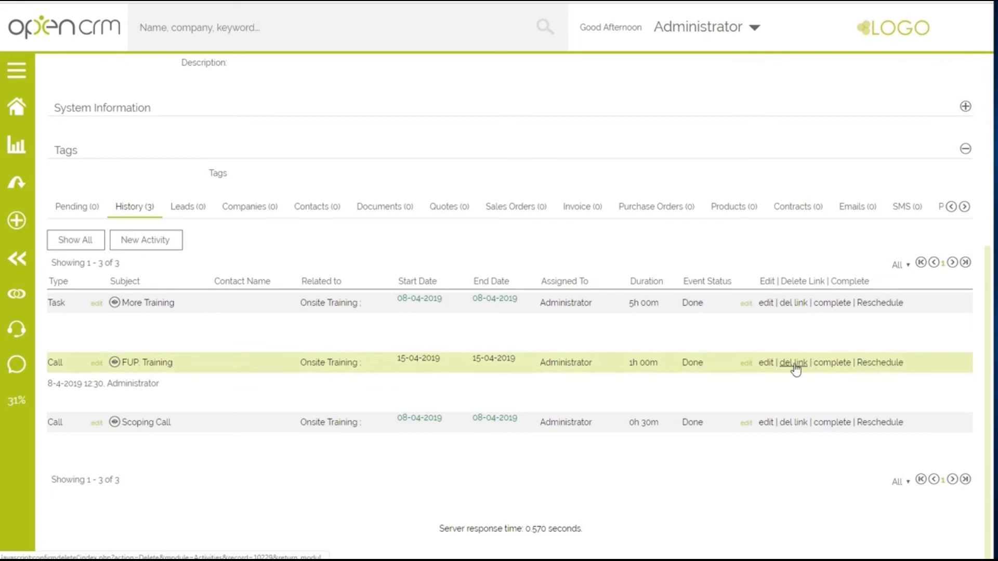
pyautogui.click(768, 364)
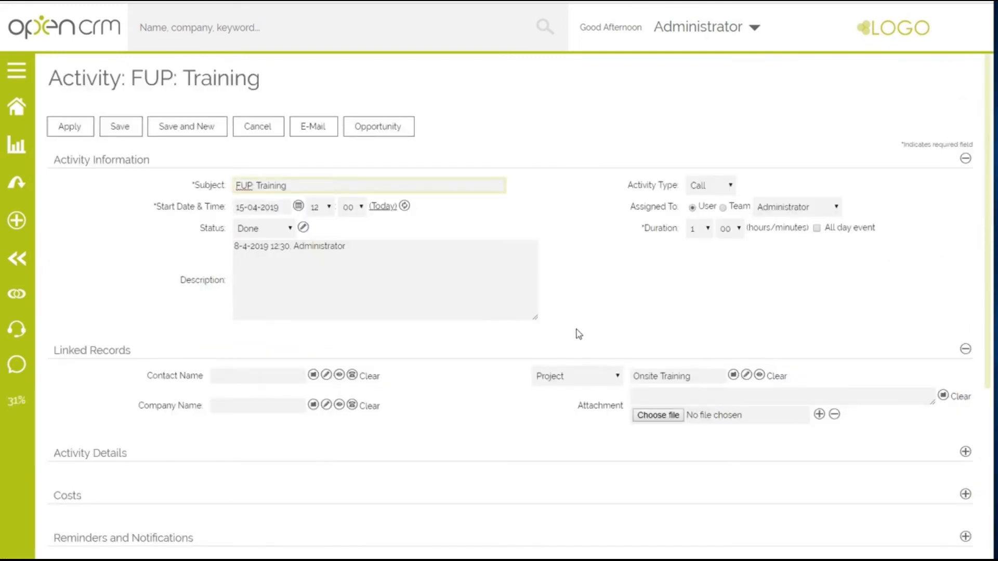
pyautogui.scroll(-3, 384, 333)
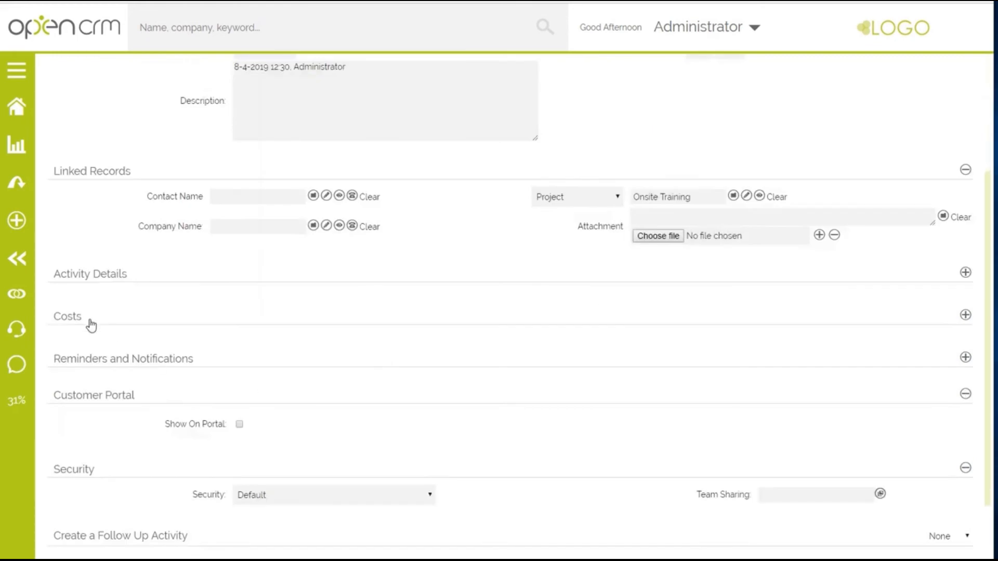
pyautogui.click(89, 324)
pyautogui.click(266, 342)
pyautogui.doubleClick(240, 340)
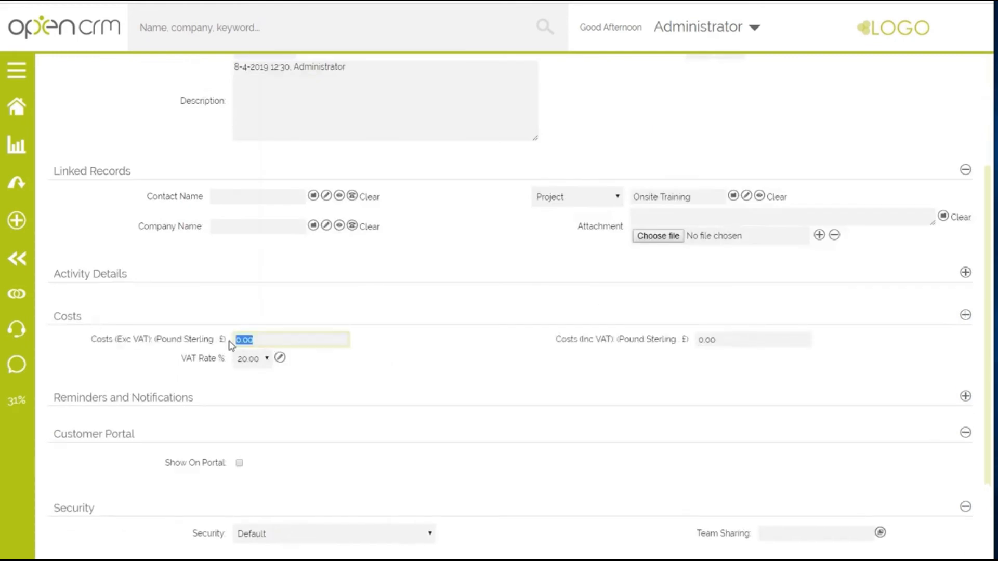
pyautogui.write('50')
pyautogui.click(408, 341)
pyautogui.scroll(3, 265, 238)
pyautogui.click(119, 133)
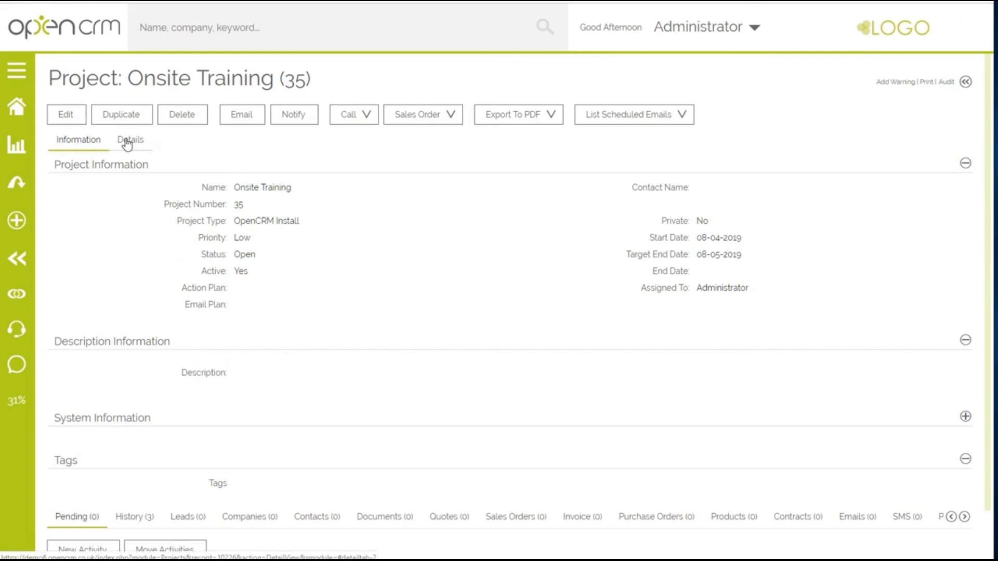
# - Review the project's budget and cost details, and return to the projects list
pyautogui.click(127, 143)
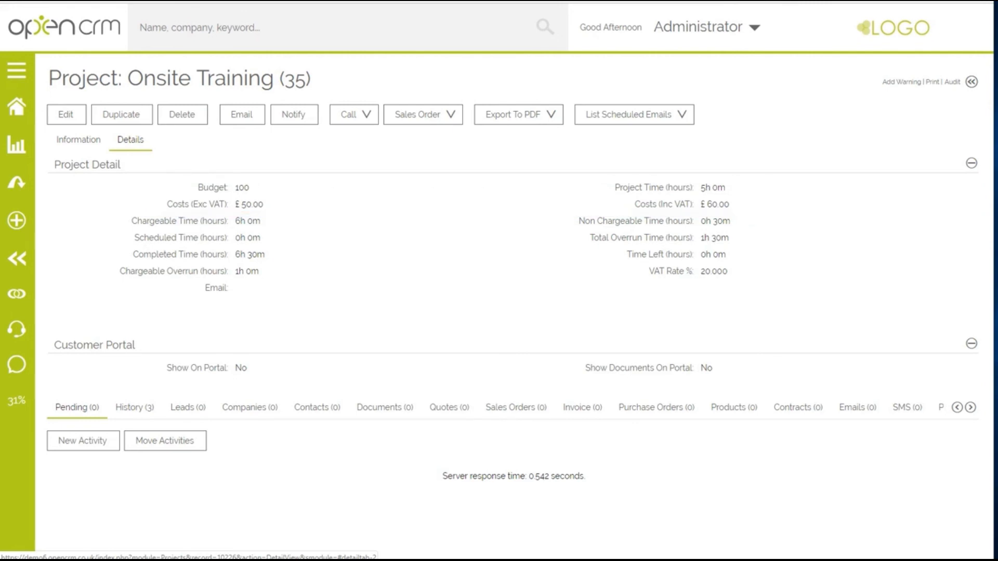
pyautogui.click(85, 78)
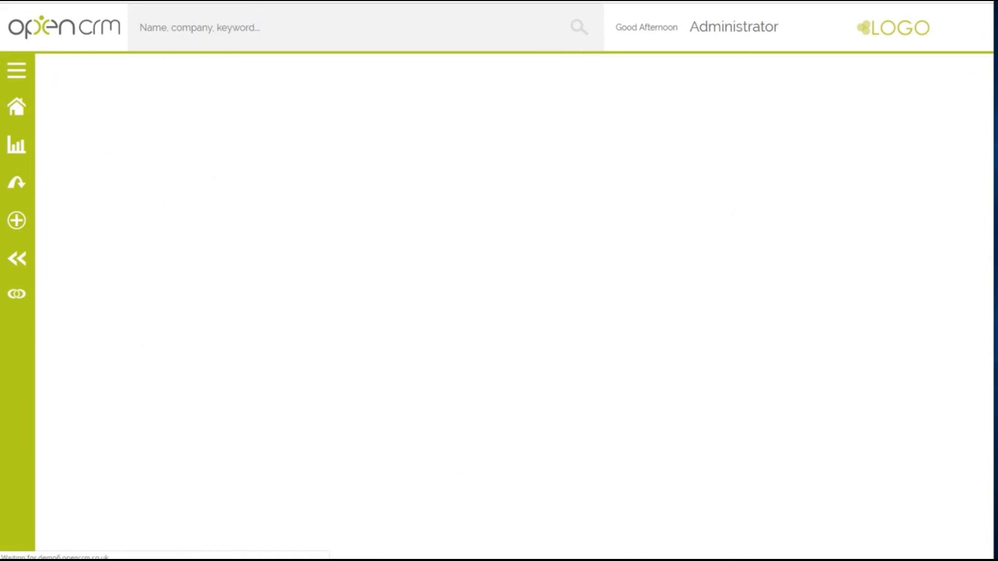